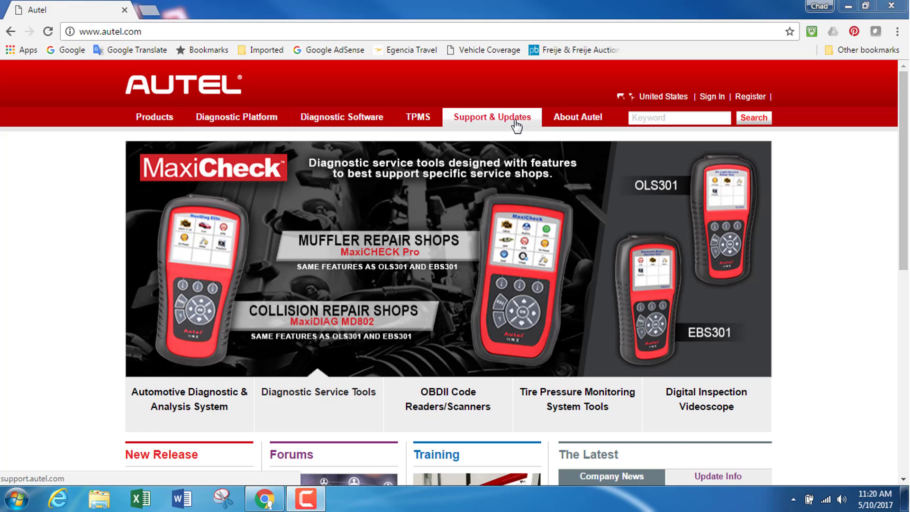
Navigate Autel's Support & Updates to the Firmware & Downloads Update Client page.
left_click(516, 125)
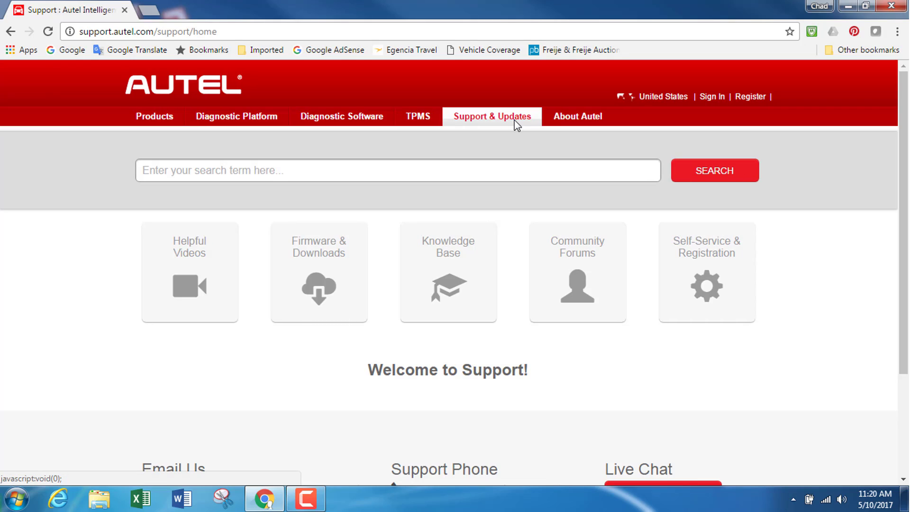
left_click(314, 277)
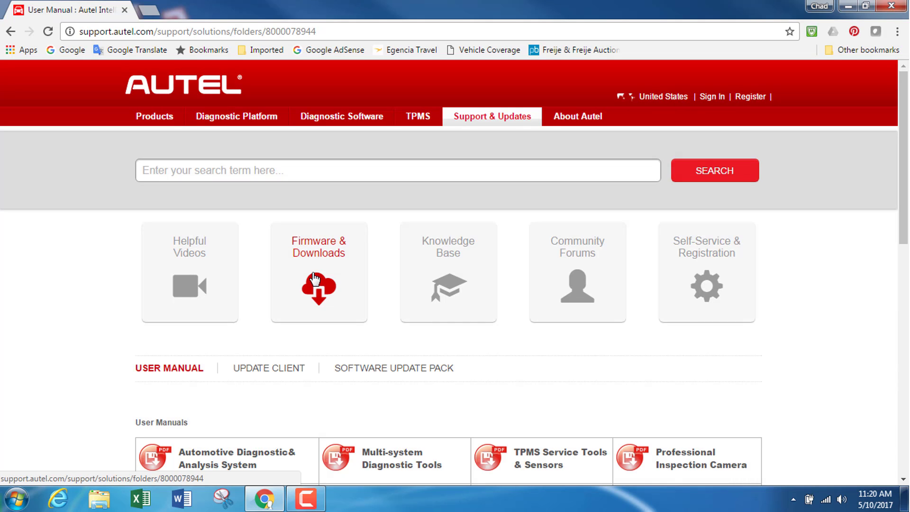
scroll(317, 361, "down", 2)
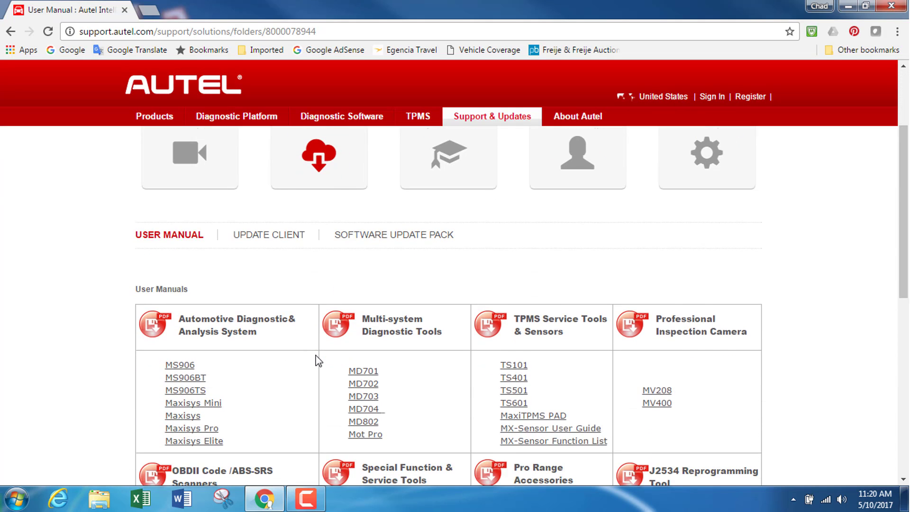
left_click(291, 244)
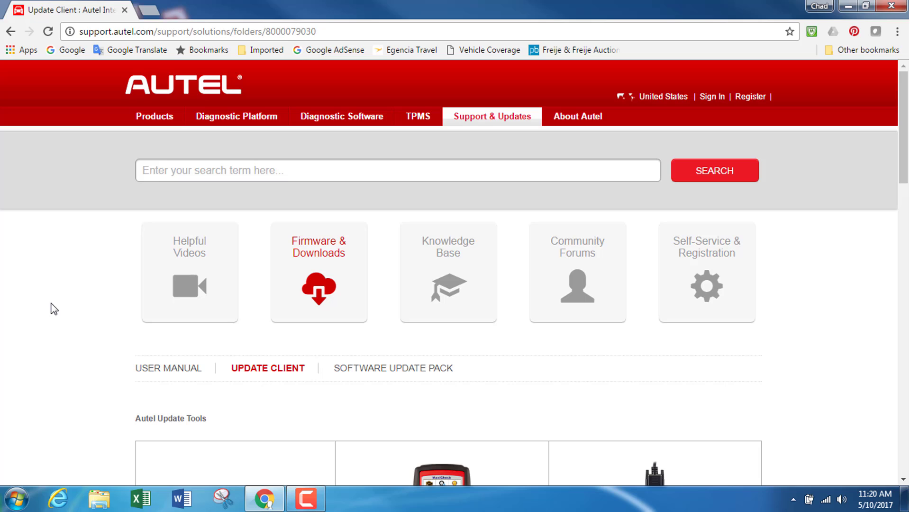
scroll(51, 308, "down", 1)
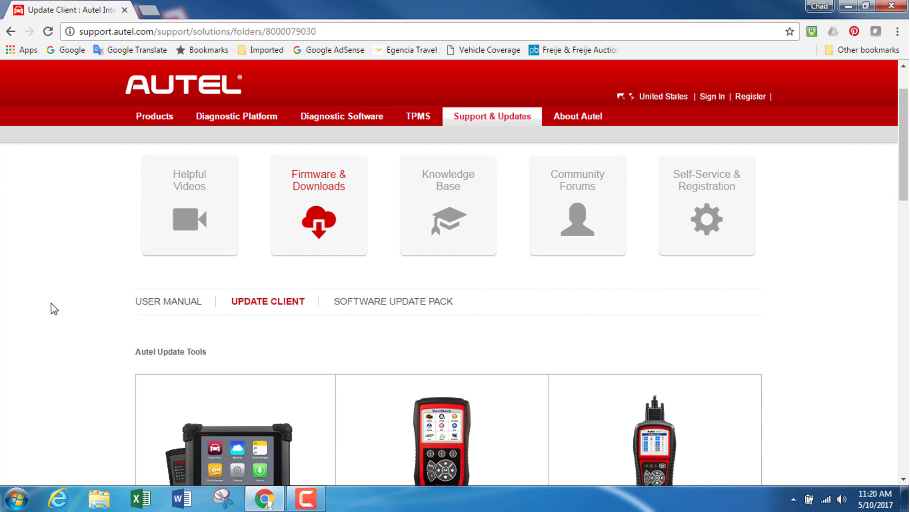
scroll(52, 309, "down", 1)
scroll(51, 309, "down", 1)
scroll(51, 308, "down", 1)
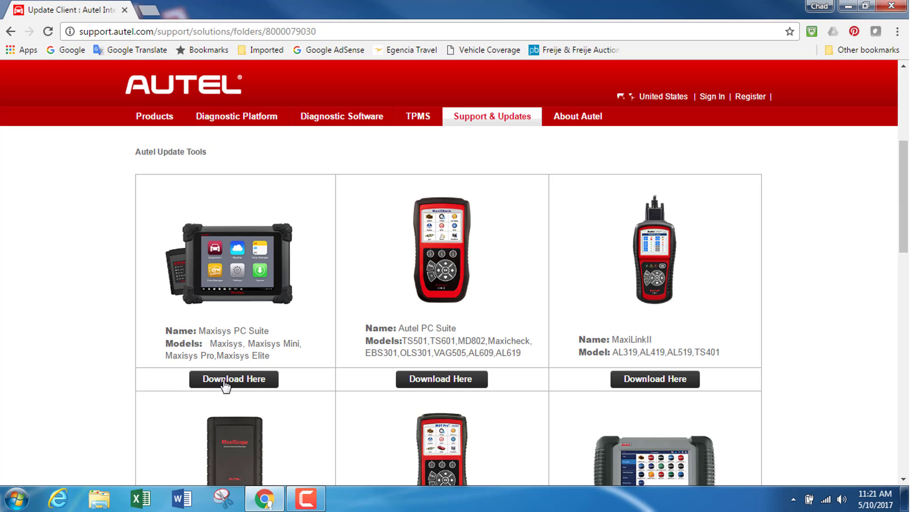
Download the Maxisys PC Suite package Upgrade.zip and open it.
left_click(234, 379)
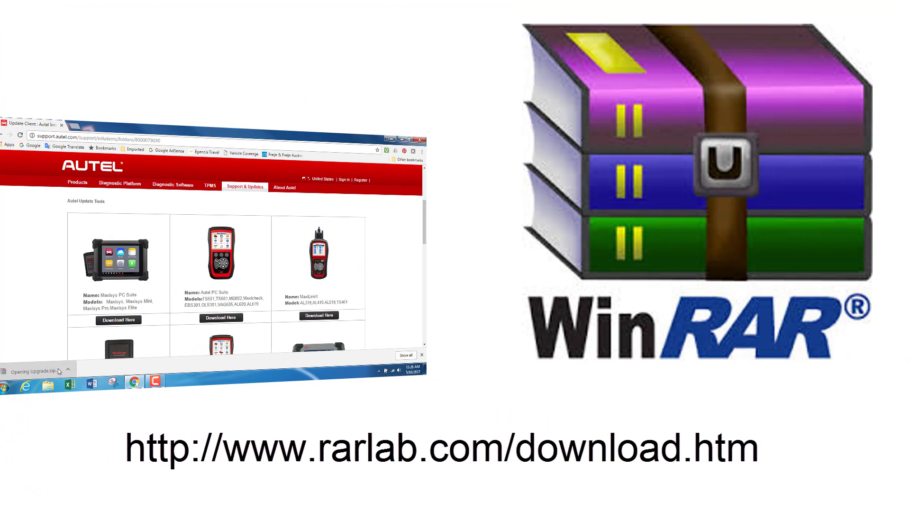
left_click(59, 371)
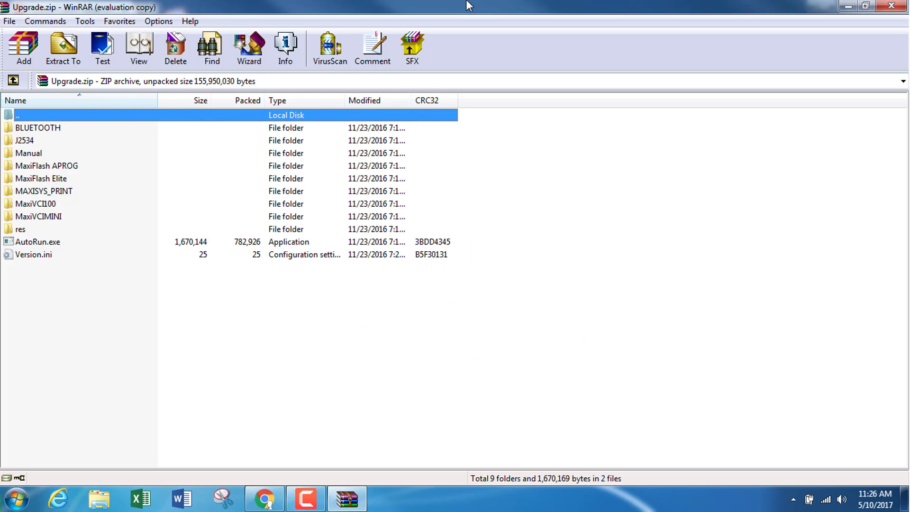
Open the MAXISYS_PRINT folder in Upgrade.zip and run its setup.exe.
left_click(39, 192)
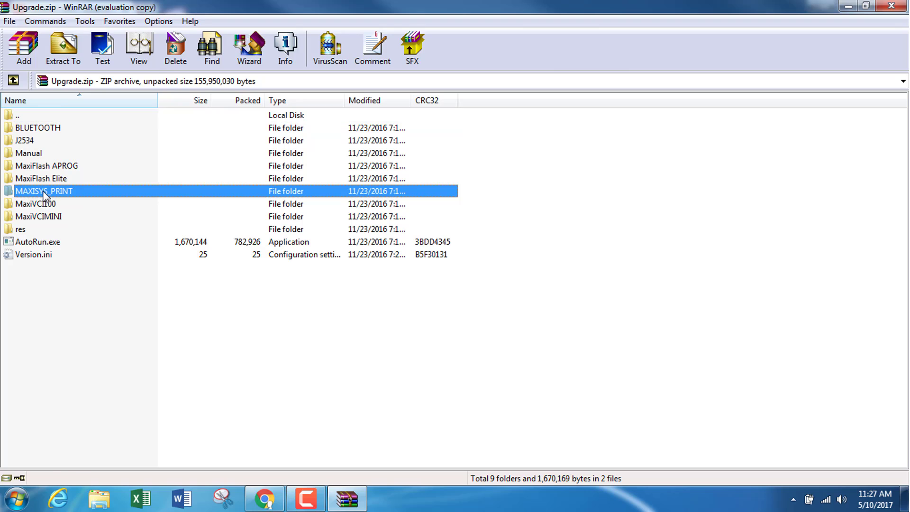
double_click(44, 195)
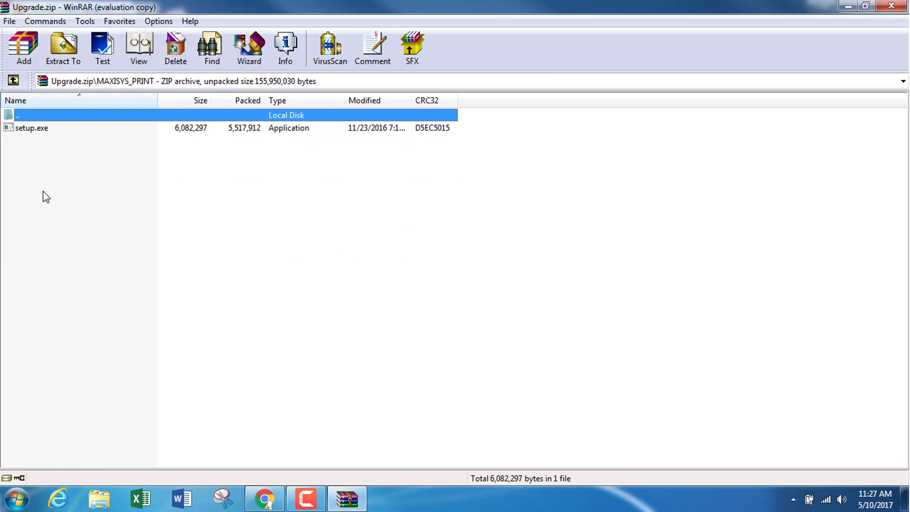
double_click(32, 128)
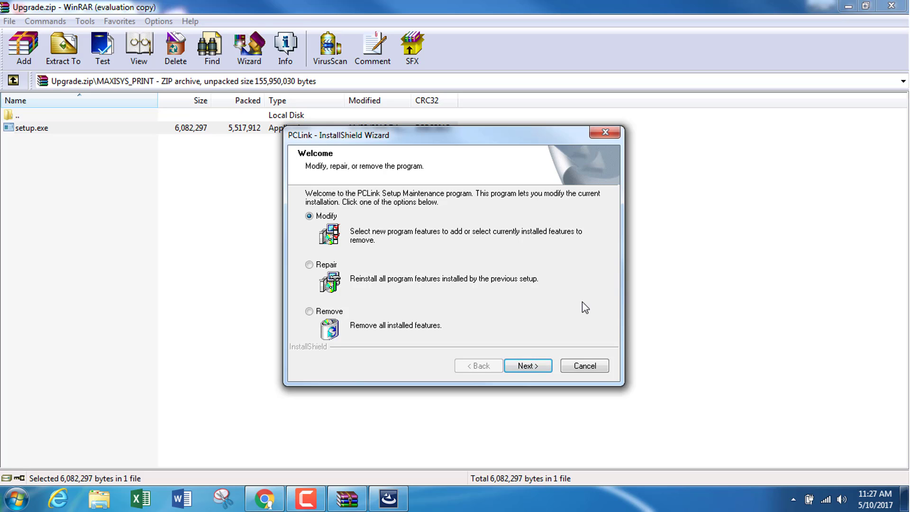
Run the PCLink wizard as Modify with default features through to Finish.
left_click(537, 367)
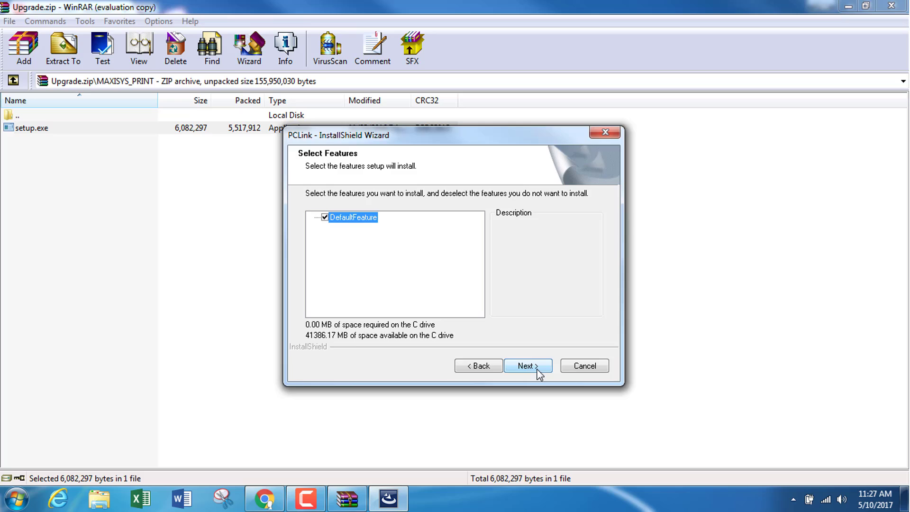
left_click(538, 372)
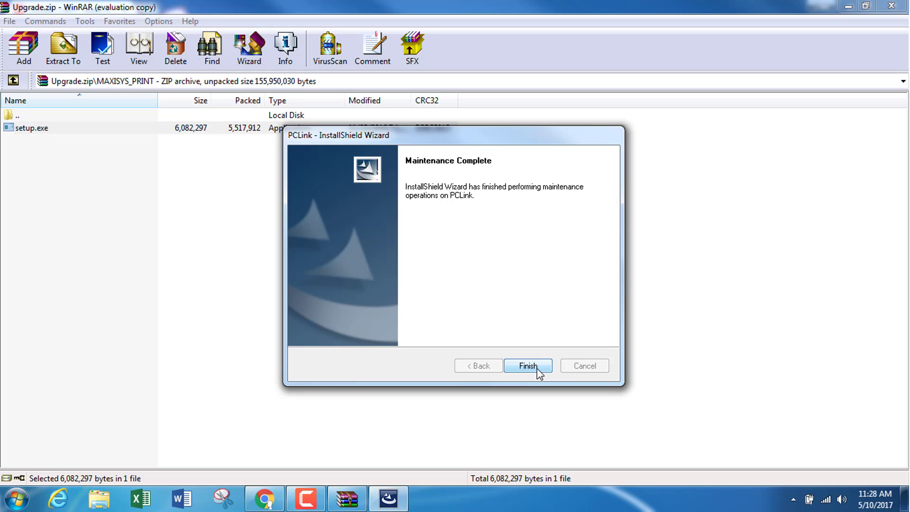
left_click(537, 370)
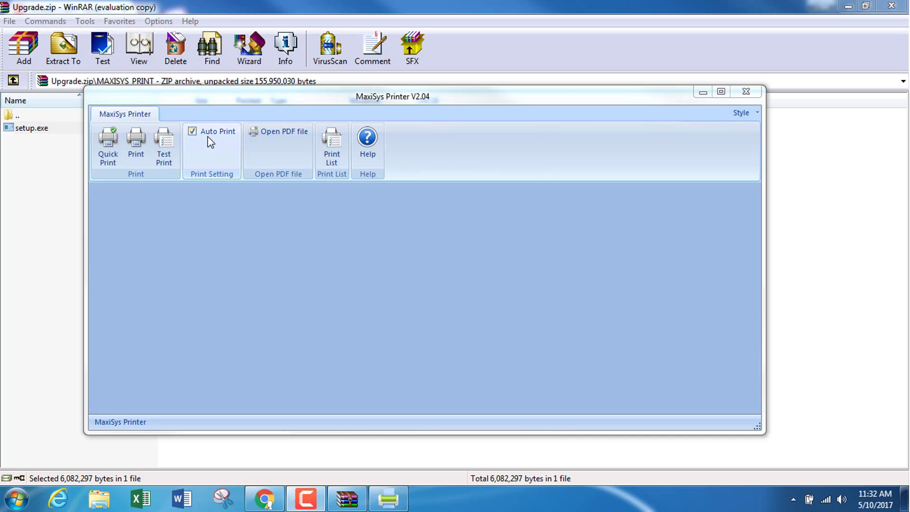
Uncheck Auto Print in the Print Setting group and wait for the Corolla report.
left_click(195, 134)
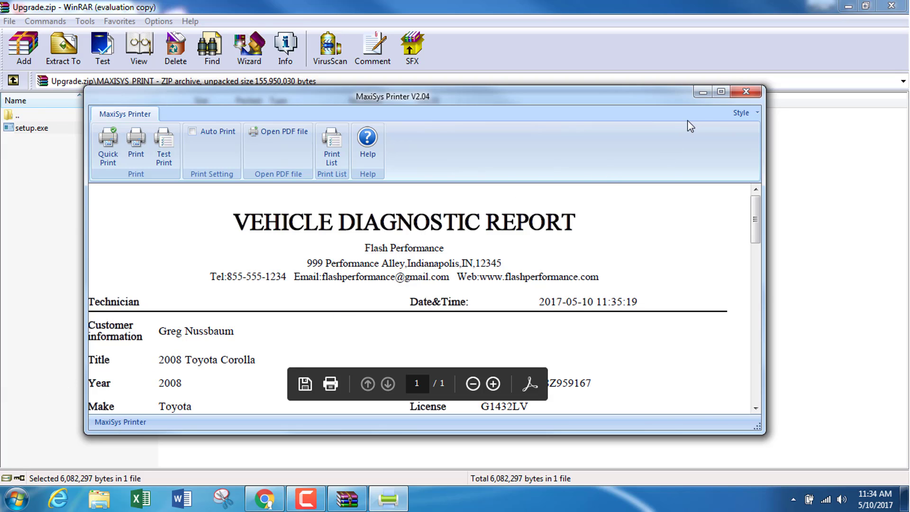
Maximize the MaxiSys Printer window to view the report, then choose Open PDF file.
left_click(721, 93)
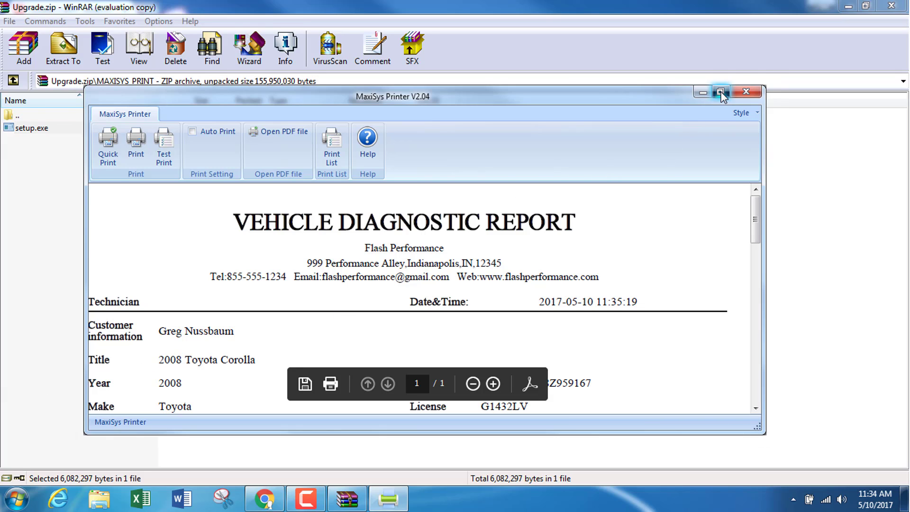
scroll(281, 265, "down", 1)
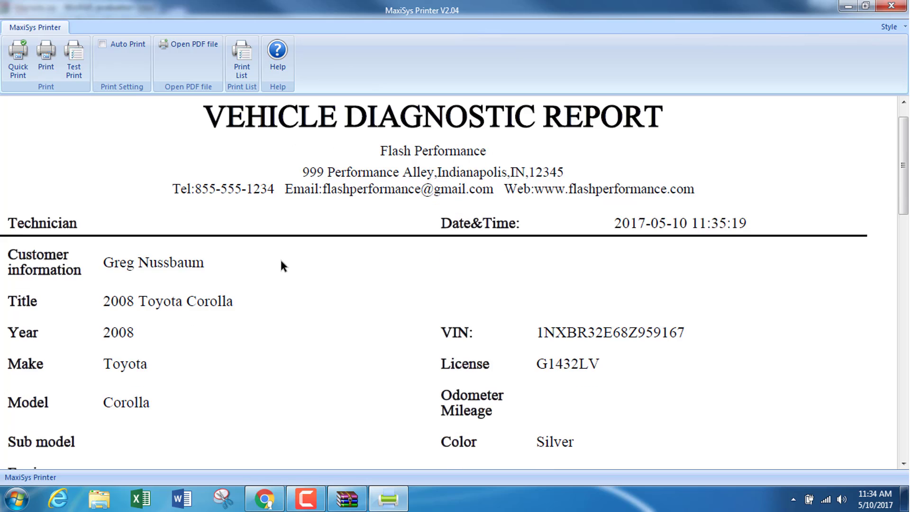
scroll(281, 265, "down", 2)
scroll(280, 266, "down", 2)
scroll(281, 266, "down", 2)
scroll(281, 265, "down", 4)
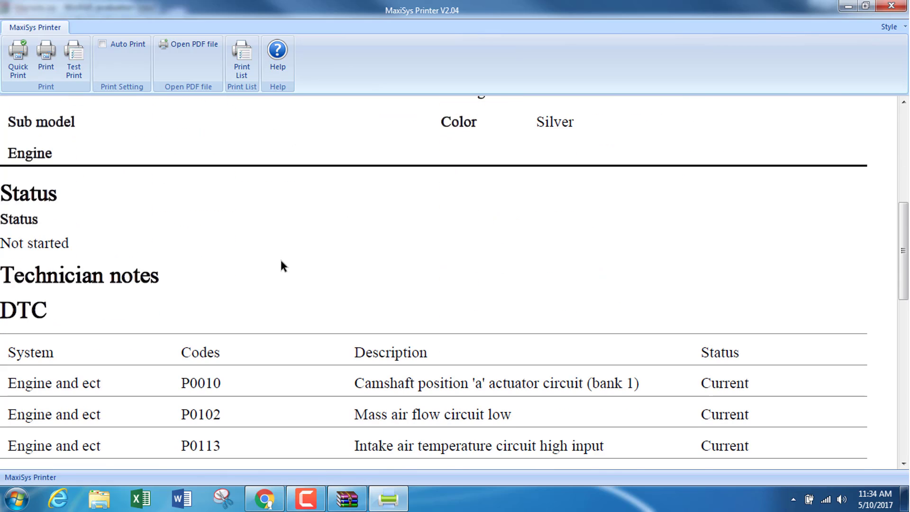
scroll(279, 257, "down", 3)
scroll(280, 257, "down", 1)
scroll(280, 258, "down", 1)
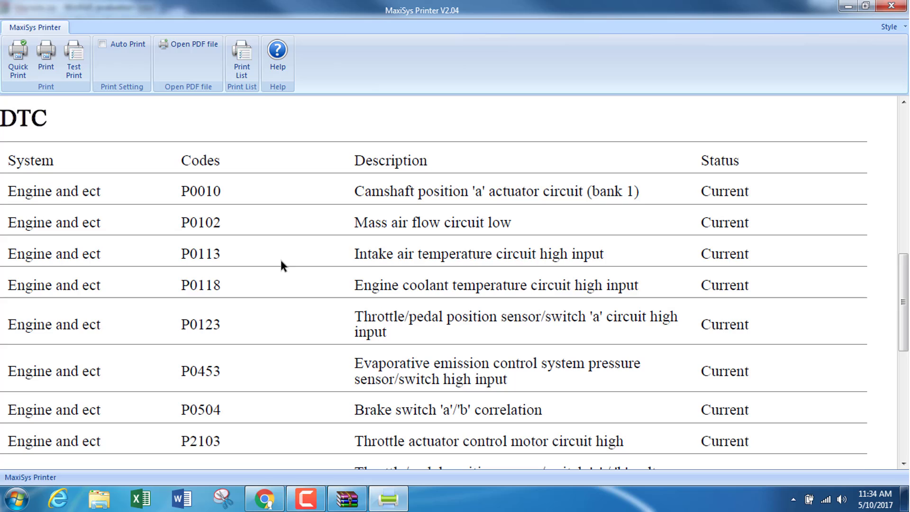
scroll(281, 260, "down", 1)
scroll(281, 260, "down", 1)
scroll(281, 261, "down", 1)
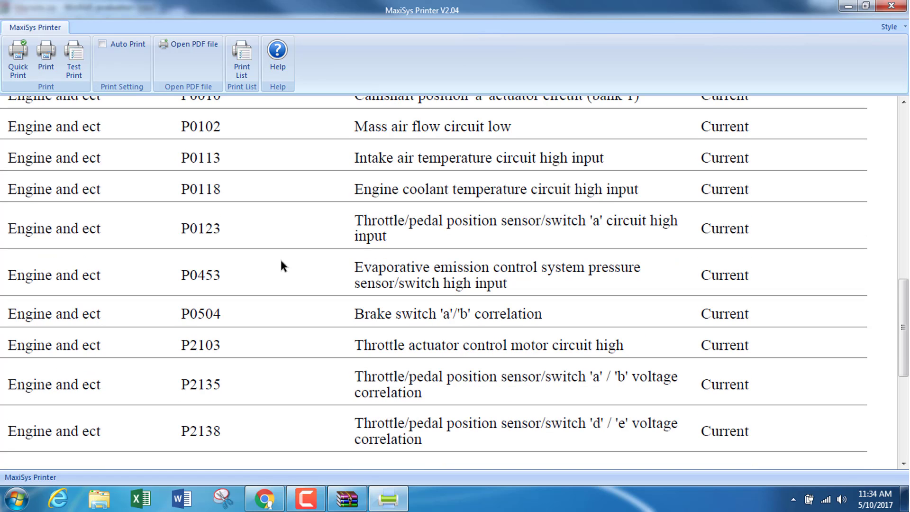
scroll(281, 265, "up", 4)
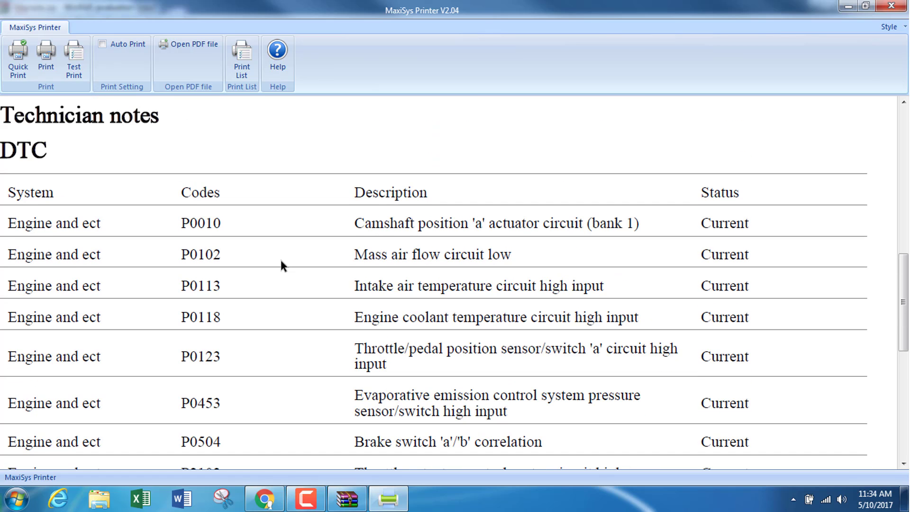
scroll(281, 266, "up", 8)
scroll(281, 264, "up", 6)
scroll(281, 266, "up", 2)
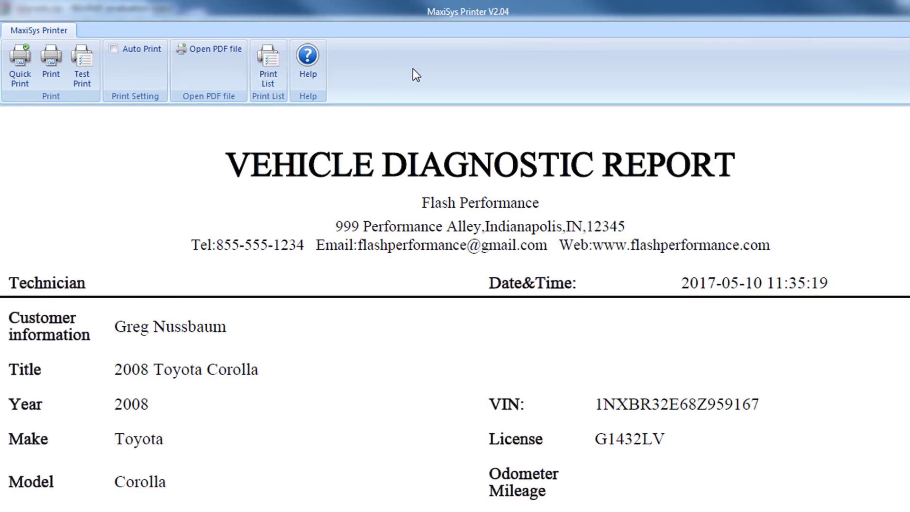
left_click(190, 47)
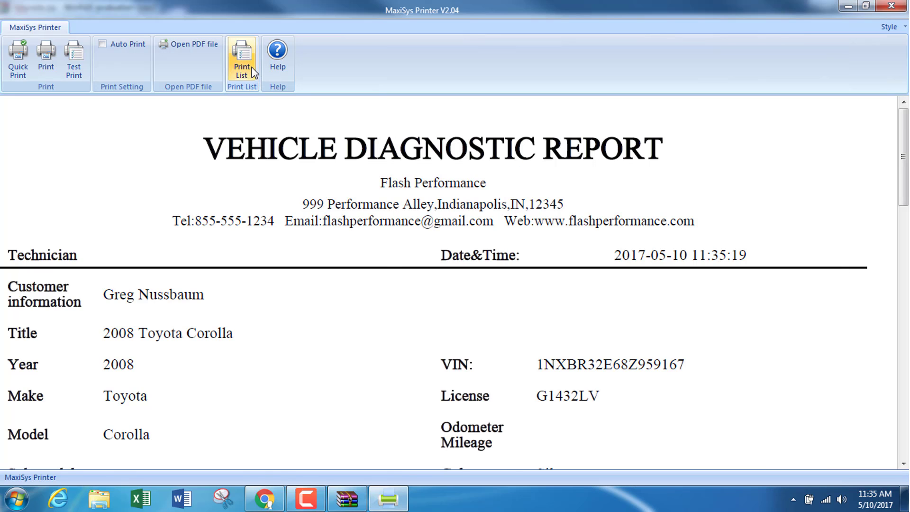
Open the Print List and open its single received report PDF.
left_click(250, 66)
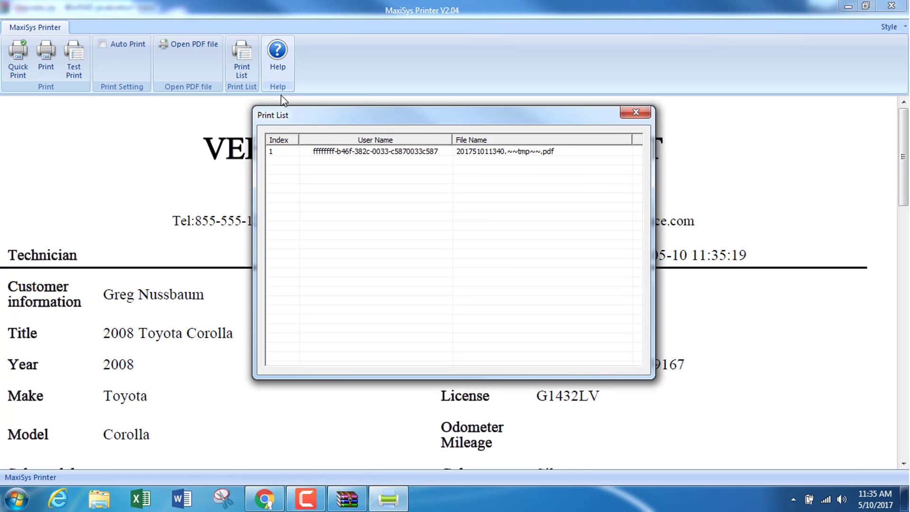
double_click(340, 151)
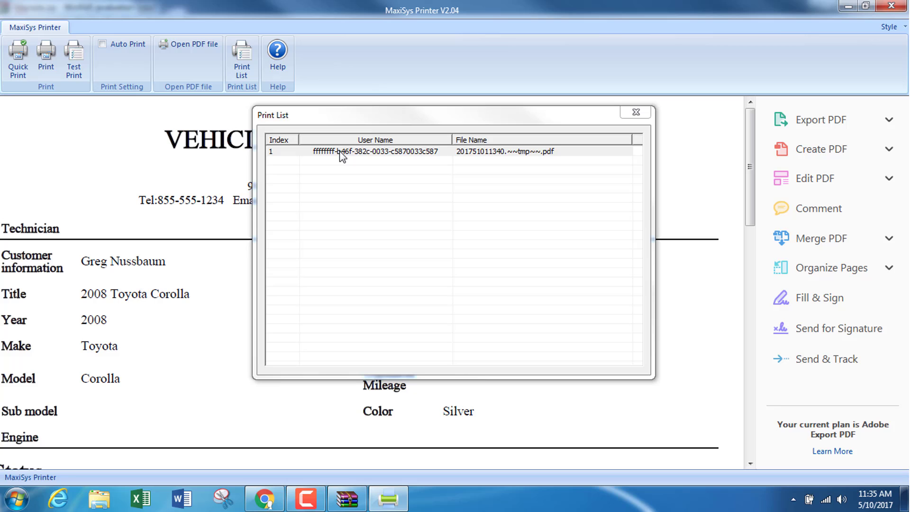
left_click(340, 151)
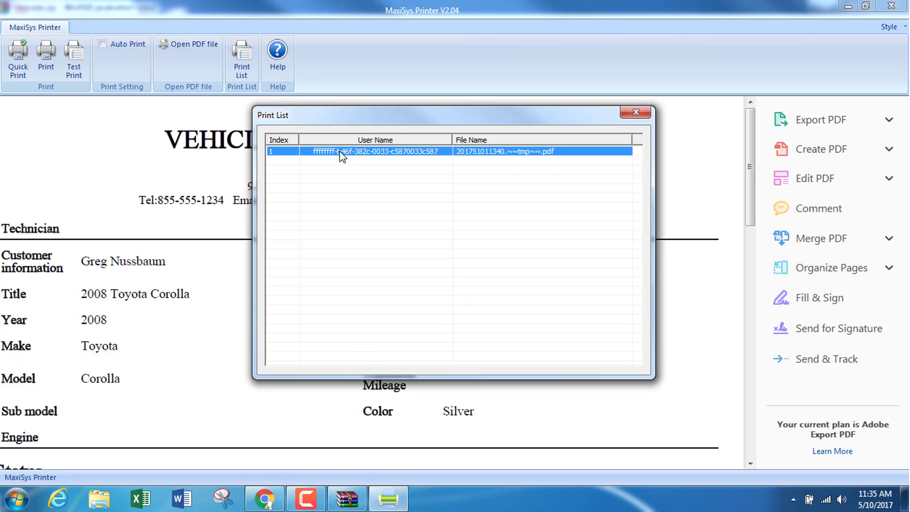